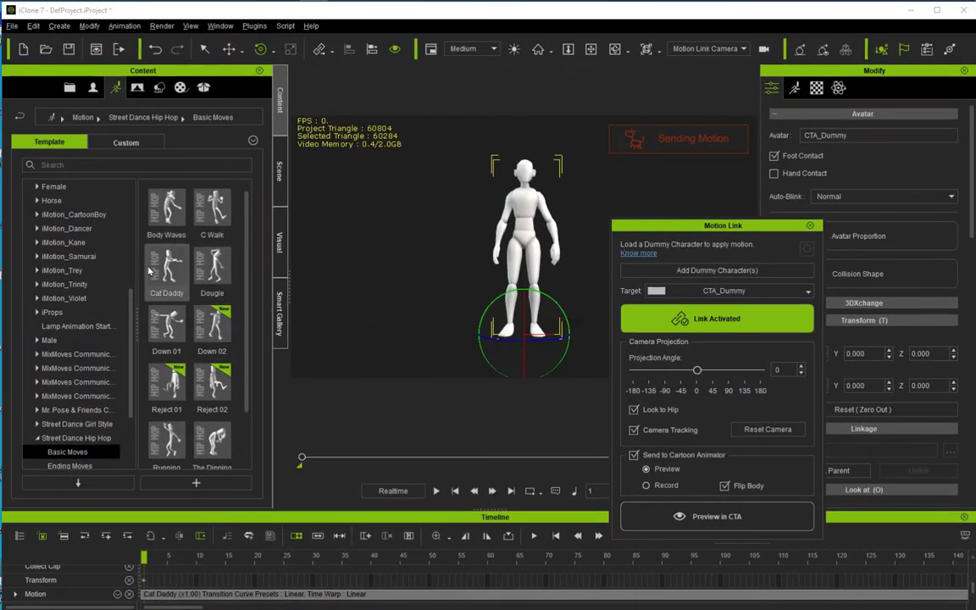
# Apply the Cat Daddy street dance motion to CTA_Dummy with Motion Link active
pyautogui.click(176, 270)
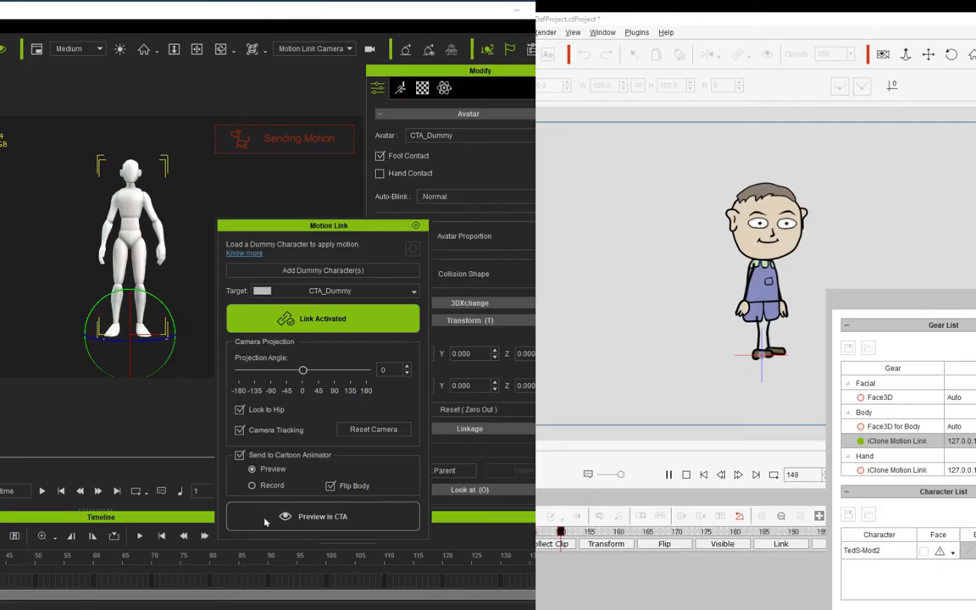
# Preview Cat Daddy live on TedS-Mod2, then record it onto him (about 208 frames)
pyautogui.click(690, 517)
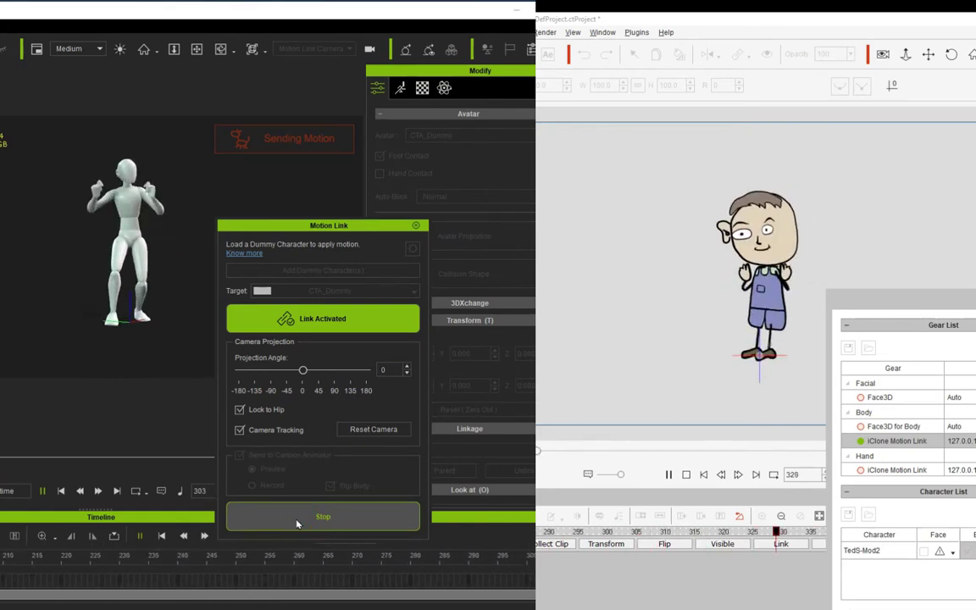
pyautogui.click(296, 517)
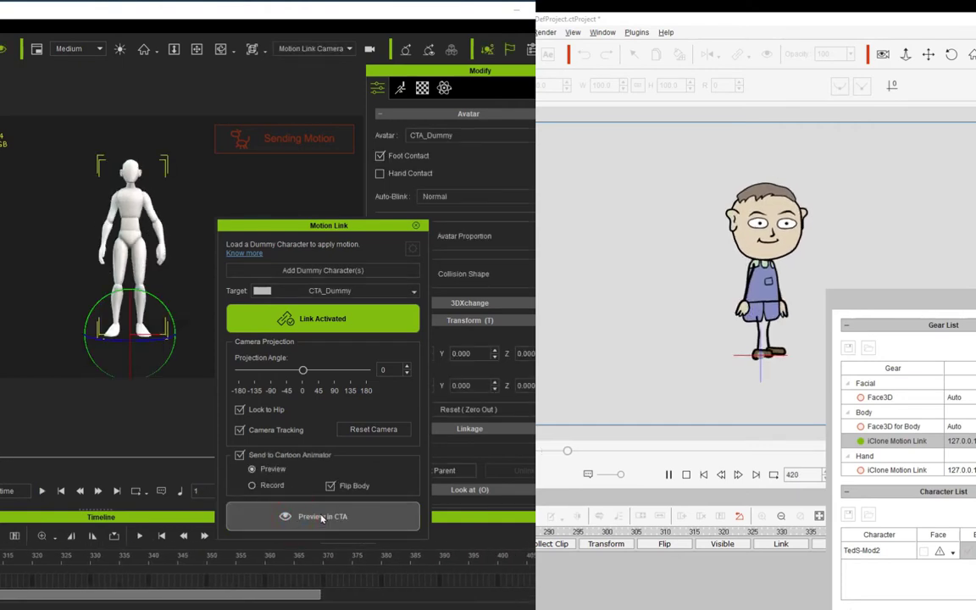
pyautogui.click(251, 485)
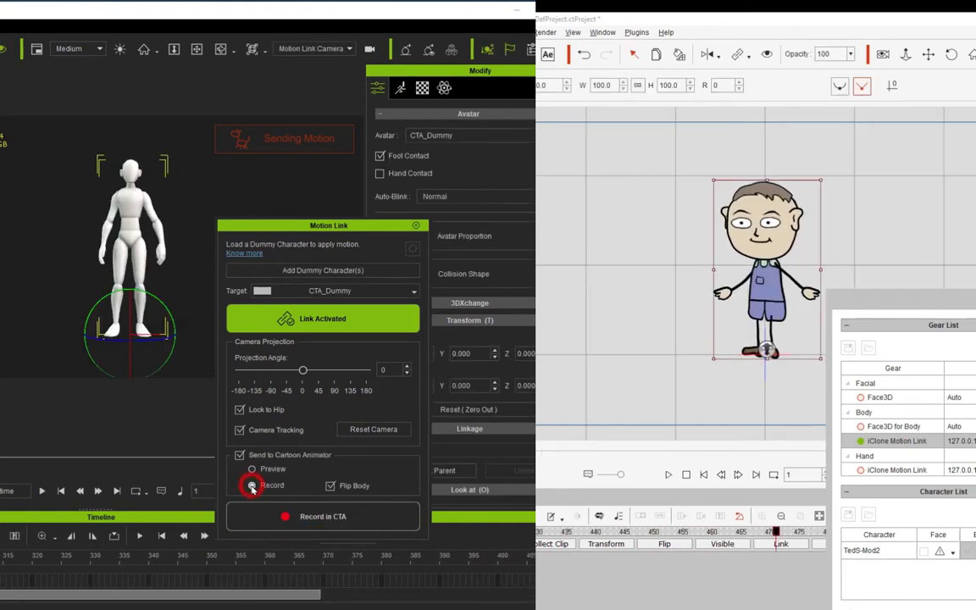
pyautogui.click(298, 518)
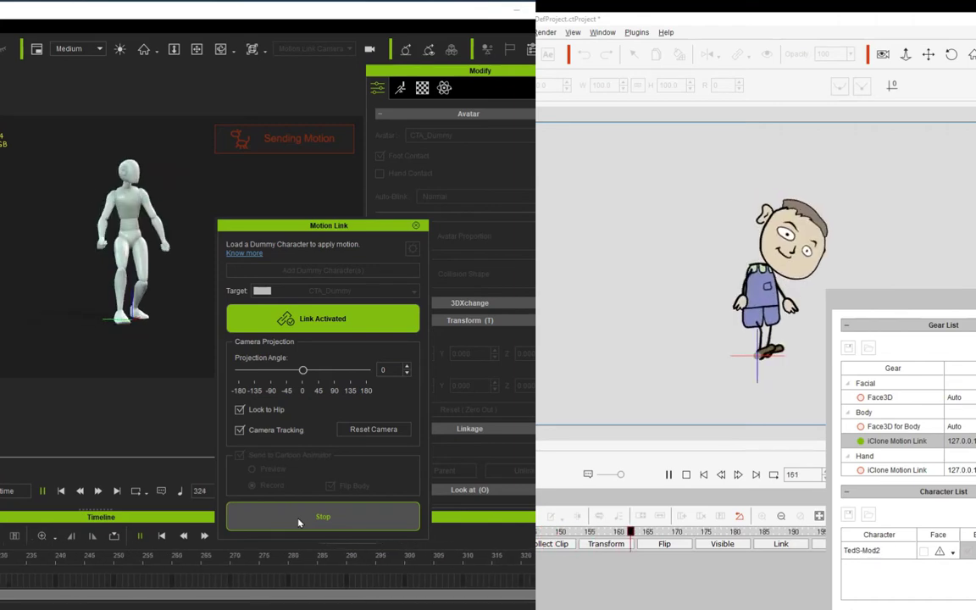
pyautogui.click(299, 520)
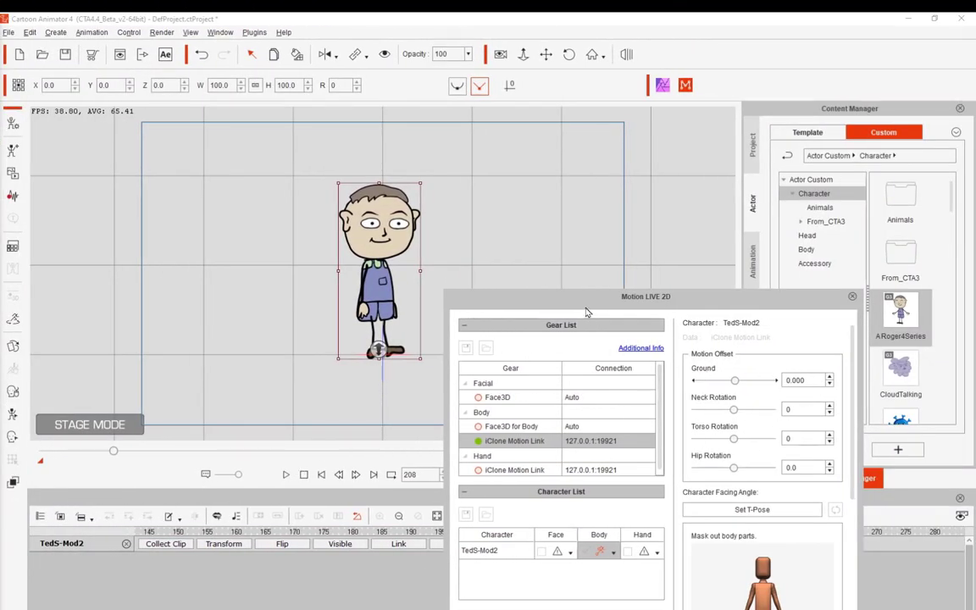
# Move the Motion LIVE 2D window aside, expand the motion track, and play back the recorded dance
pyautogui.moveTo(575, 306); pyautogui.dragTo(697, 565)
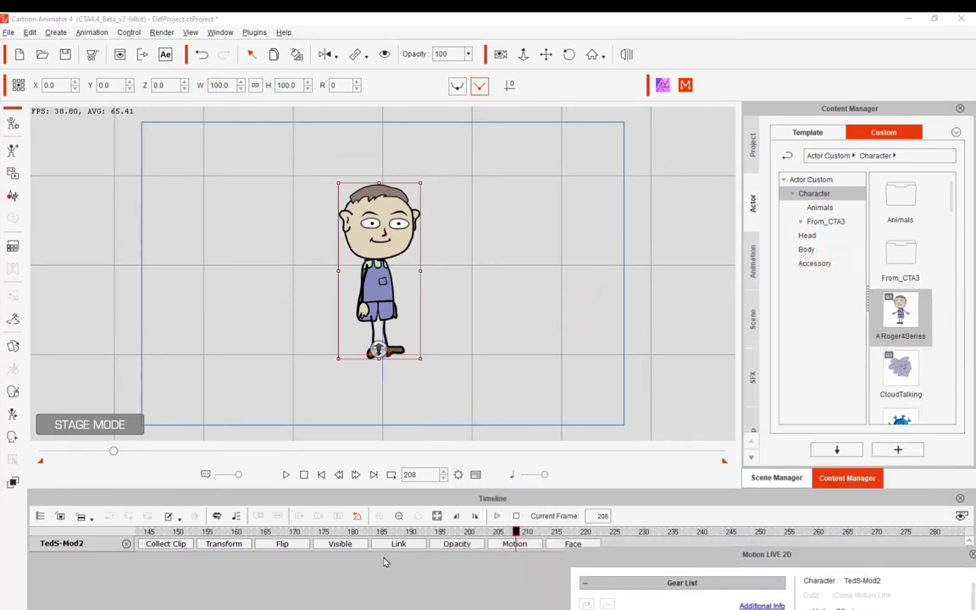
pyautogui.click(508, 544)
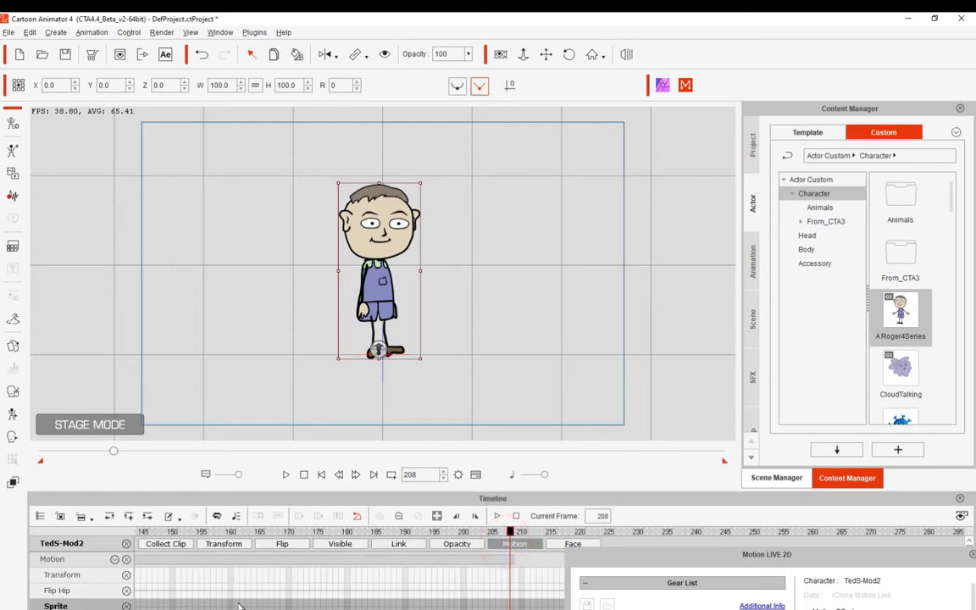
pyautogui.click(285, 474)
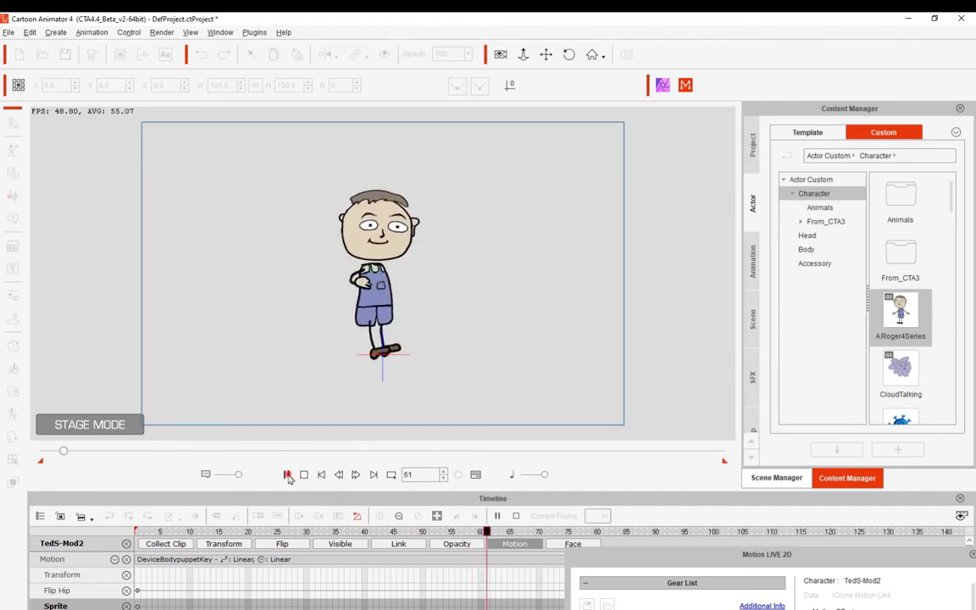
pyautogui.click(286, 474)
pyautogui.click(322, 474)
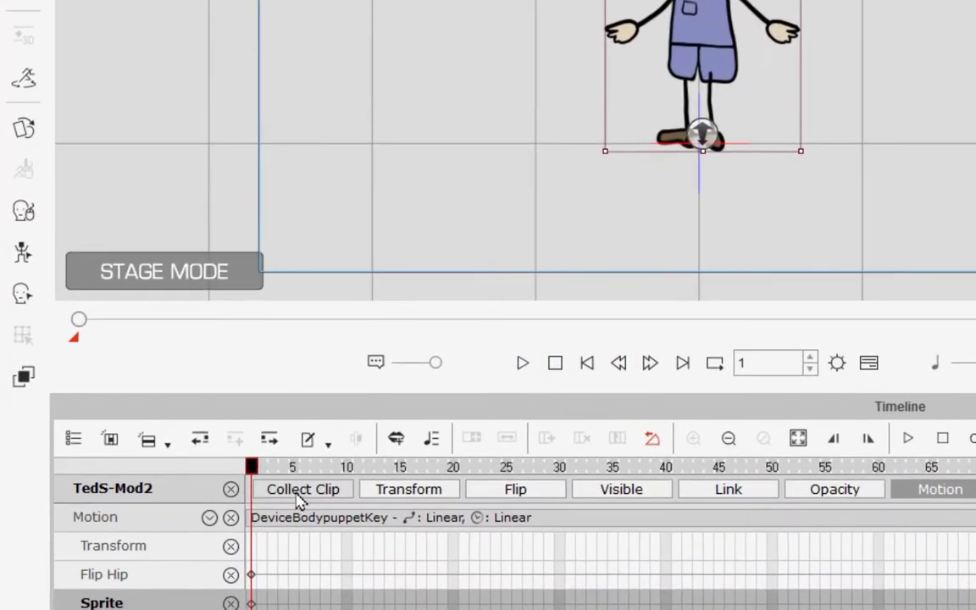
# Add a Collect Clip track and extend its range to frame 208
pyautogui.click(299, 492)
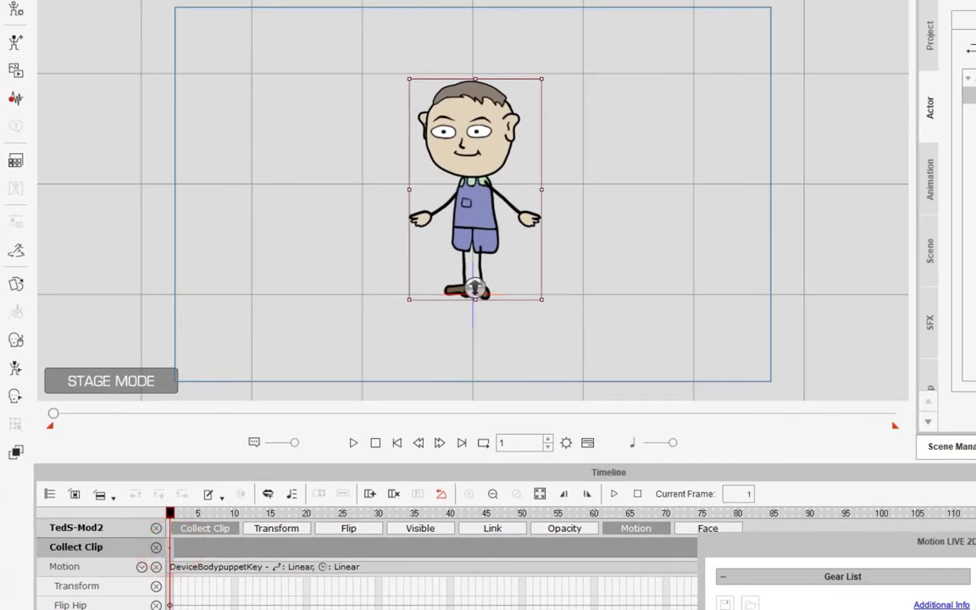
pyautogui.click(971, 545)
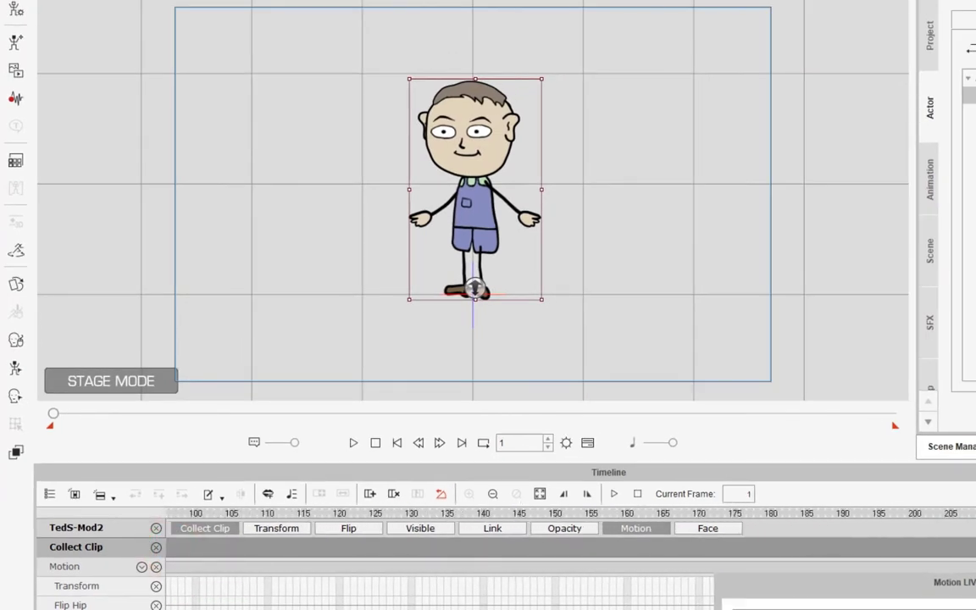
pyautogui.click(520, 548)
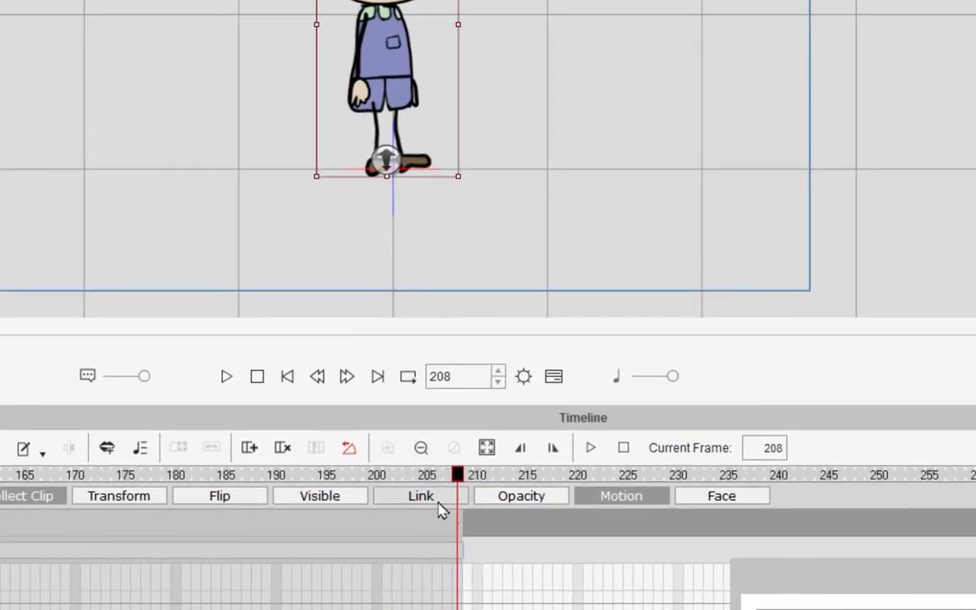
# Add the collected clip to the Action Menu as 'Dance Move 1'
pyautogui.rightClick(396, 524)
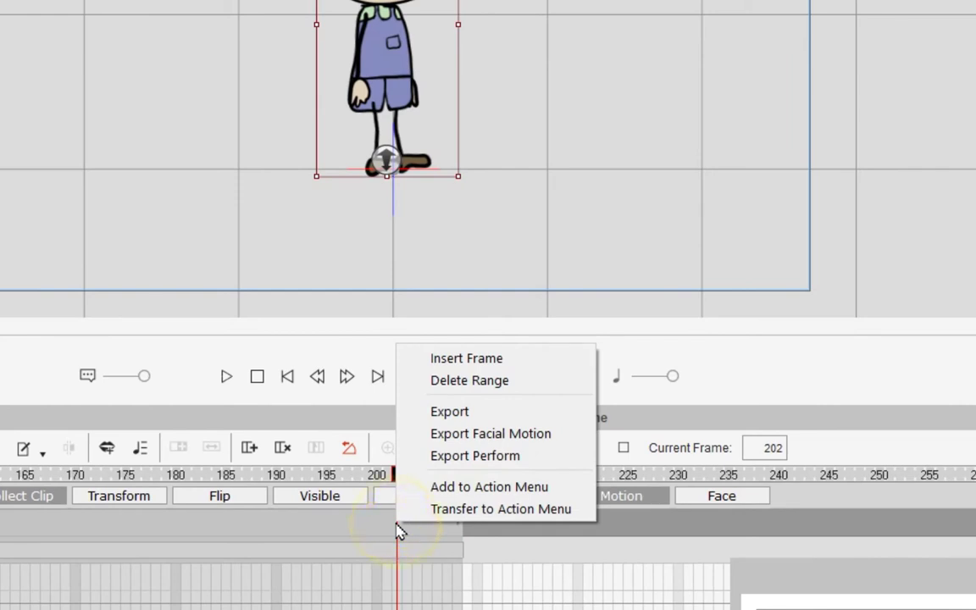
pyautogui.click(441, 496)
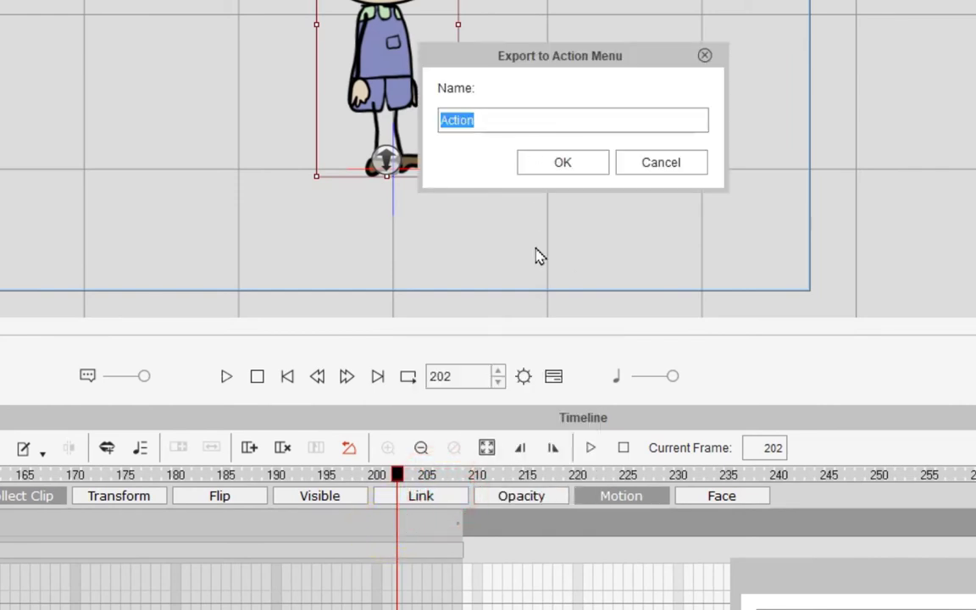
pyautogui.write('D')
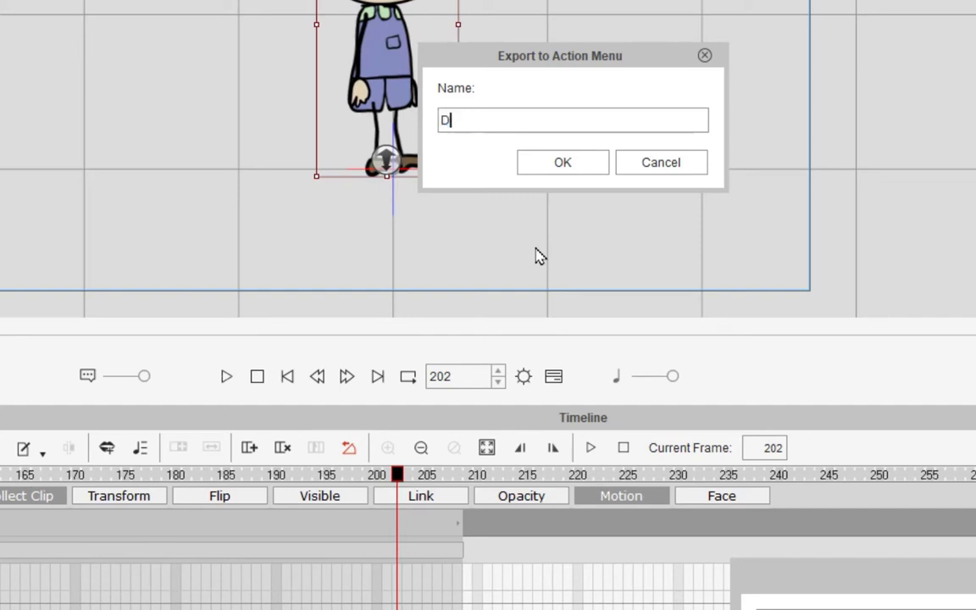
pyautogui.write('ance Move 1')
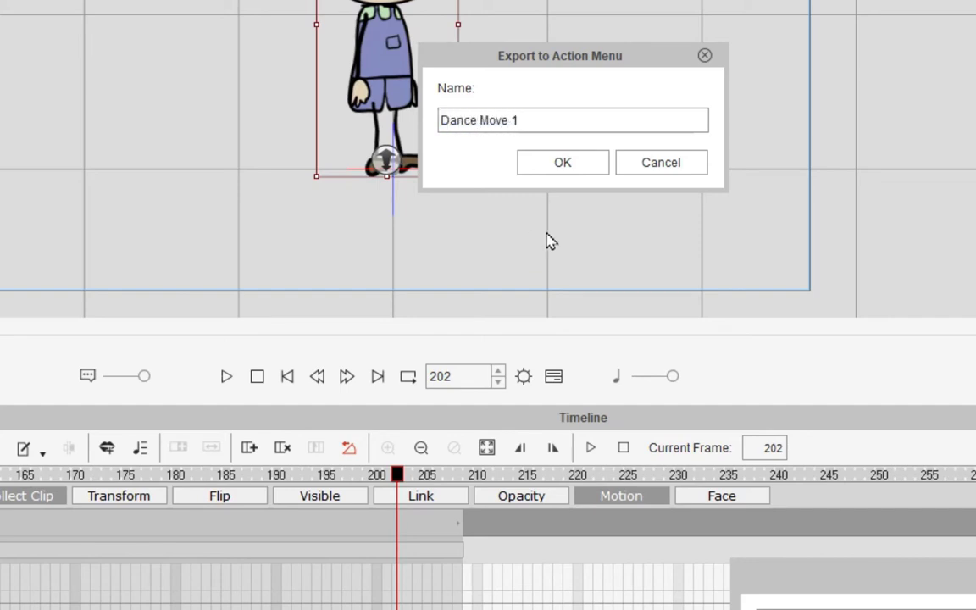
pyautogui.click(563, 164)
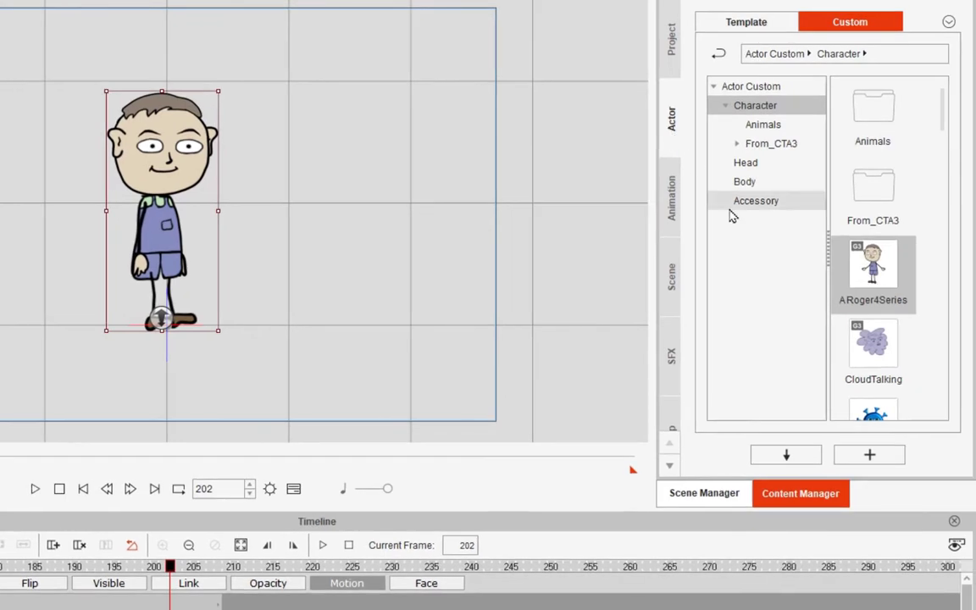
# Add the boy to the custom Character library and name it 'AChacter'
pyautogui.click(929, 342)
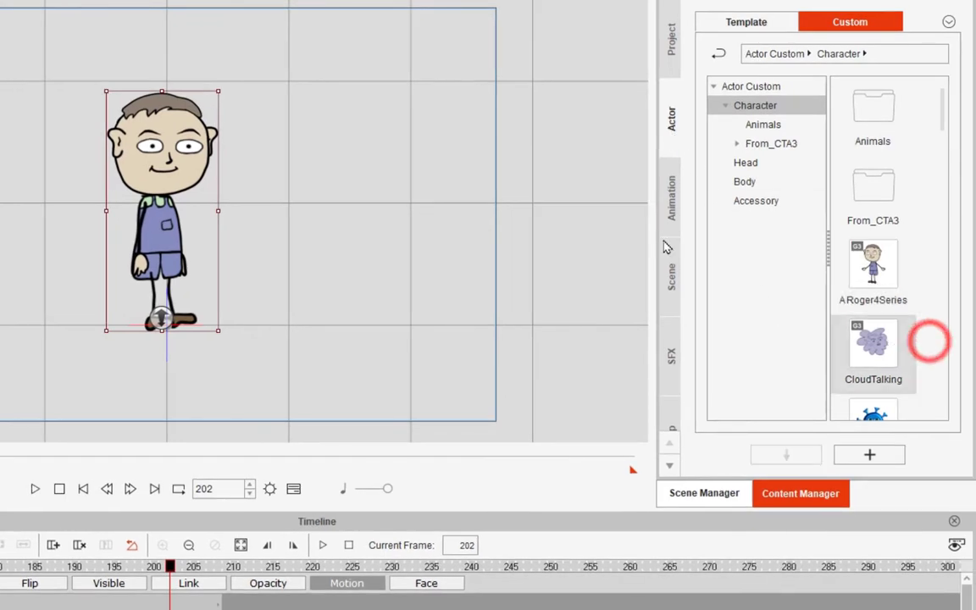
pyautogui.click(871, 457)
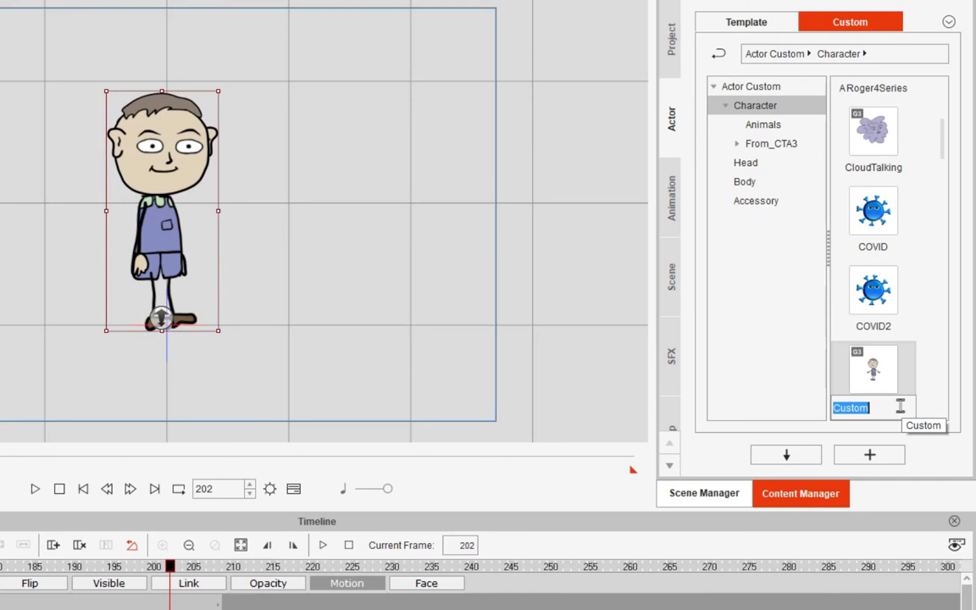
pyautogui.write('AChacter')
pyautogui.press('Return')
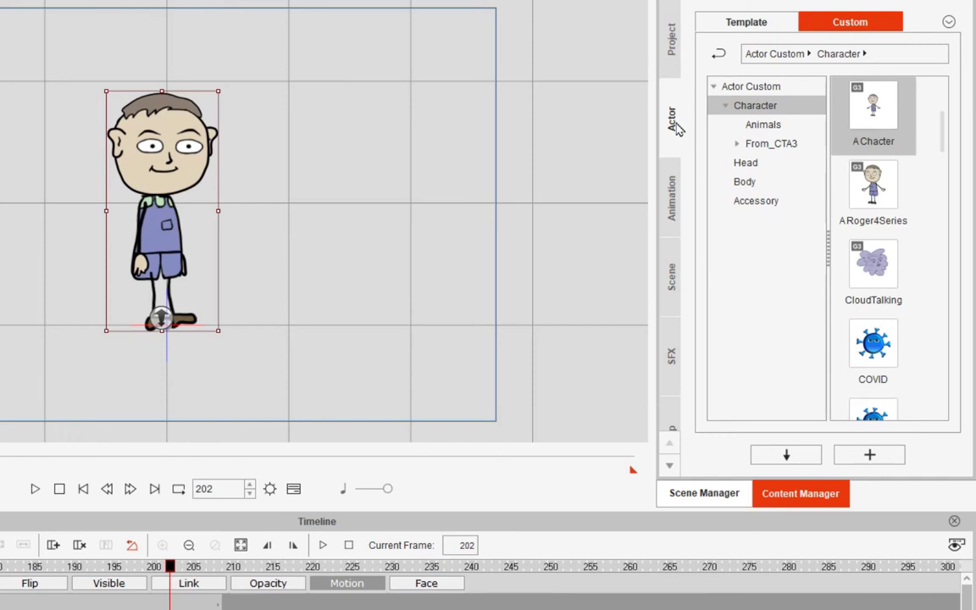
# Drag ARoger4Series onto the stage beside the first boy, then select the left boy
pyautogui.click(422, 184)
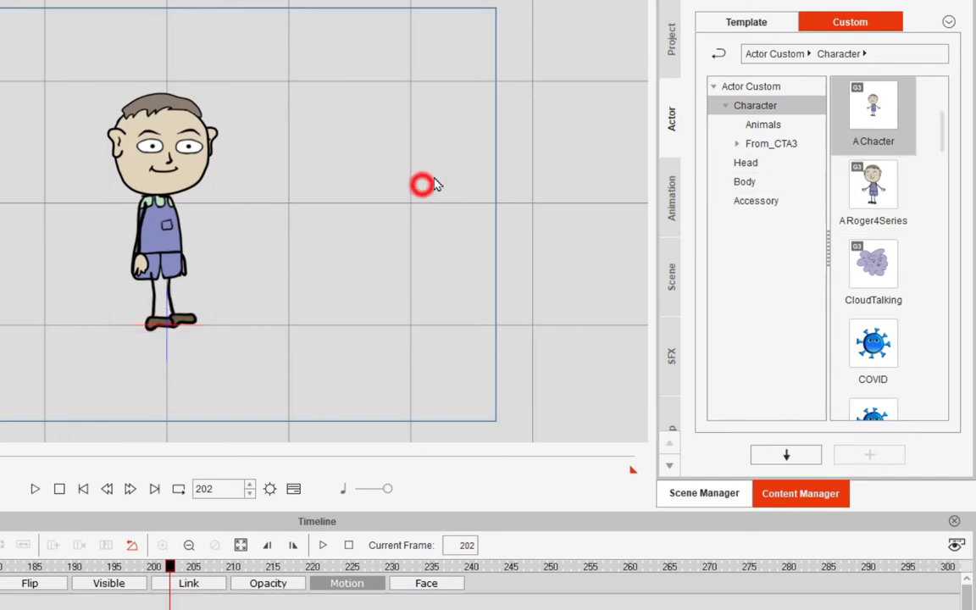
pyautogui.moveTo(885, 188); pyautogui.dragTo(366, 190)
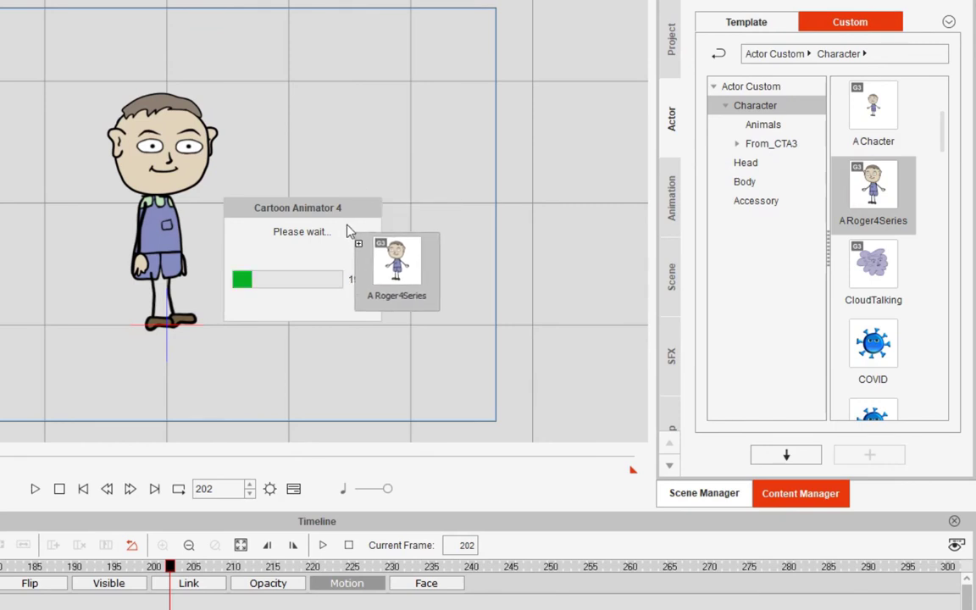
pyautogui.moveTo(362, 122); pyautogui.dragTo(384, 145)
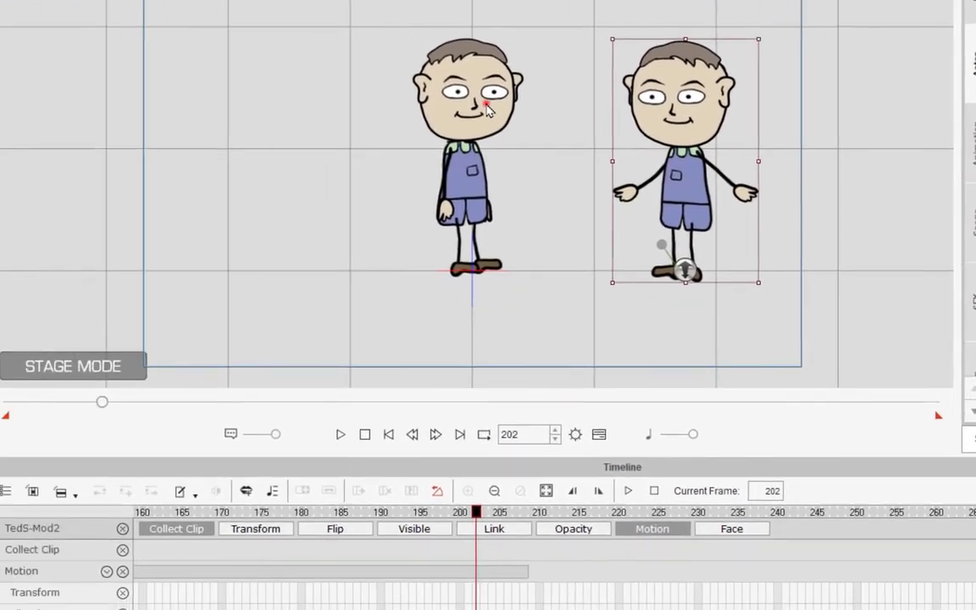
pyautogui.click(486, 105)
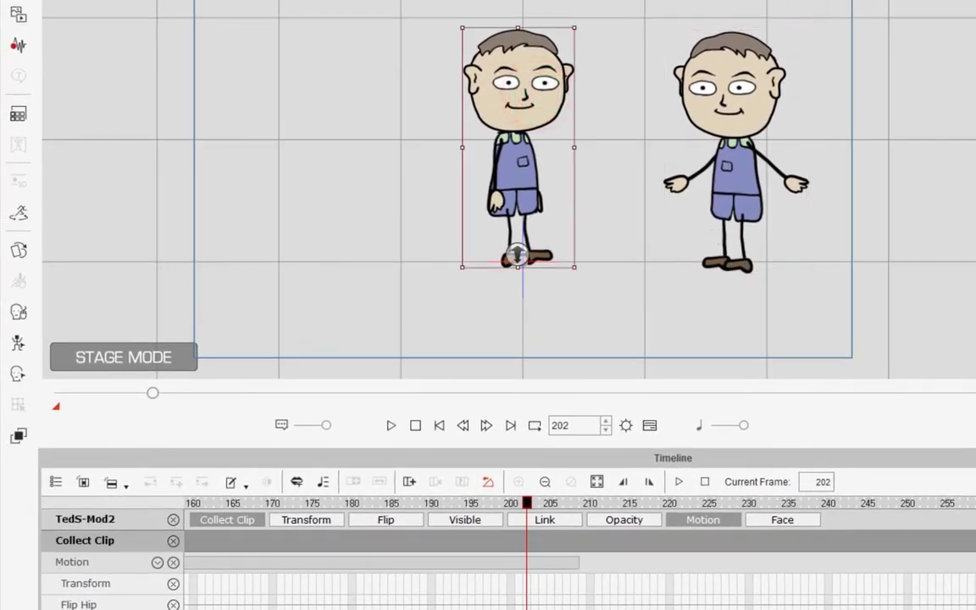
# Move the playhead to frame 208, then back to frame 1
pyautogui.click(573, 540)
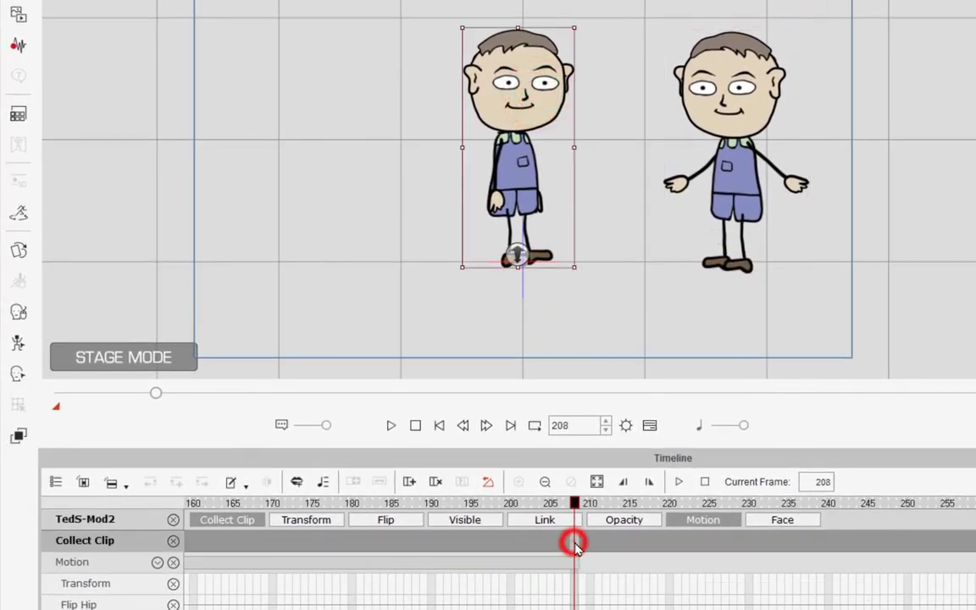
pyautogui.moveTo(381, 607); pyautogui.dragTo(222, 607)
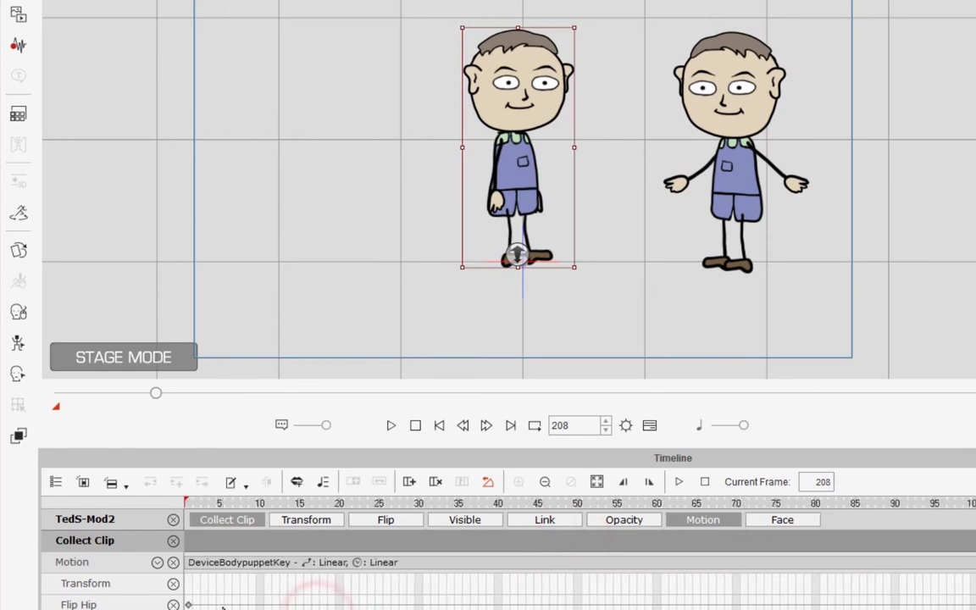
pyautogui.click(187, 542)
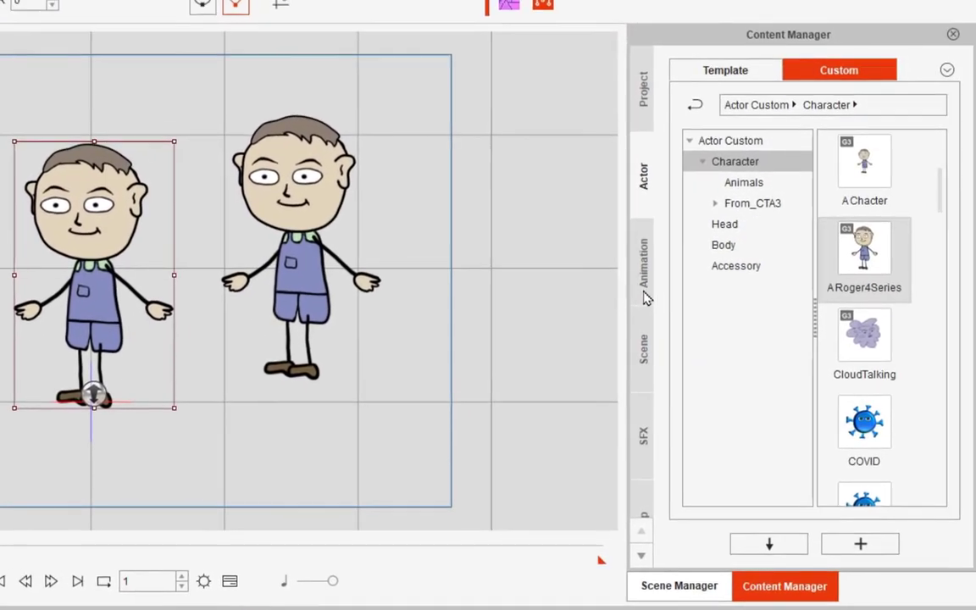
# Save the left boy's dance as 360 3D motion 'Dance MOve 1' and drag it onto the right boy
pyautogui.click(643, 269)
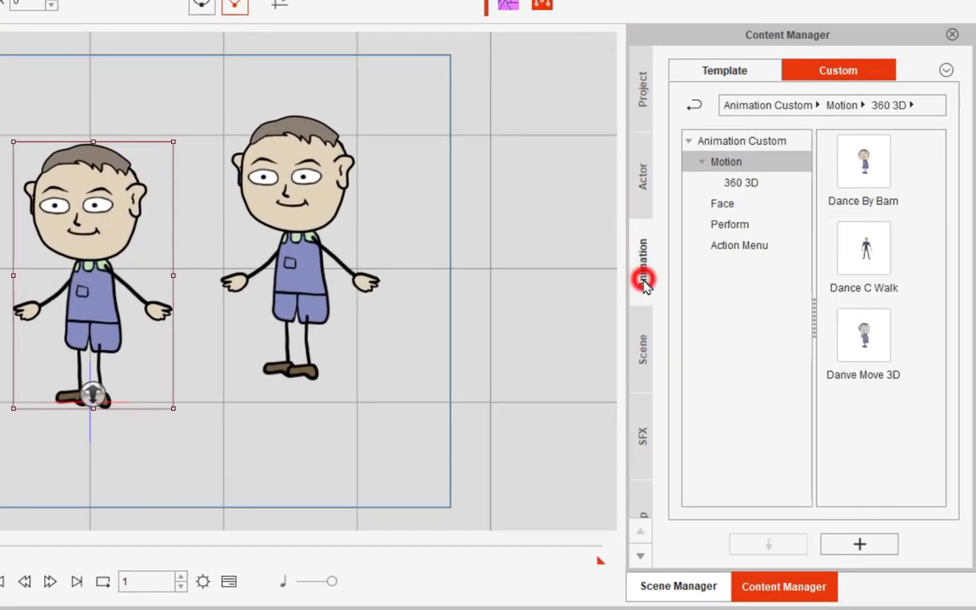
pyautogui.click(859, 545)
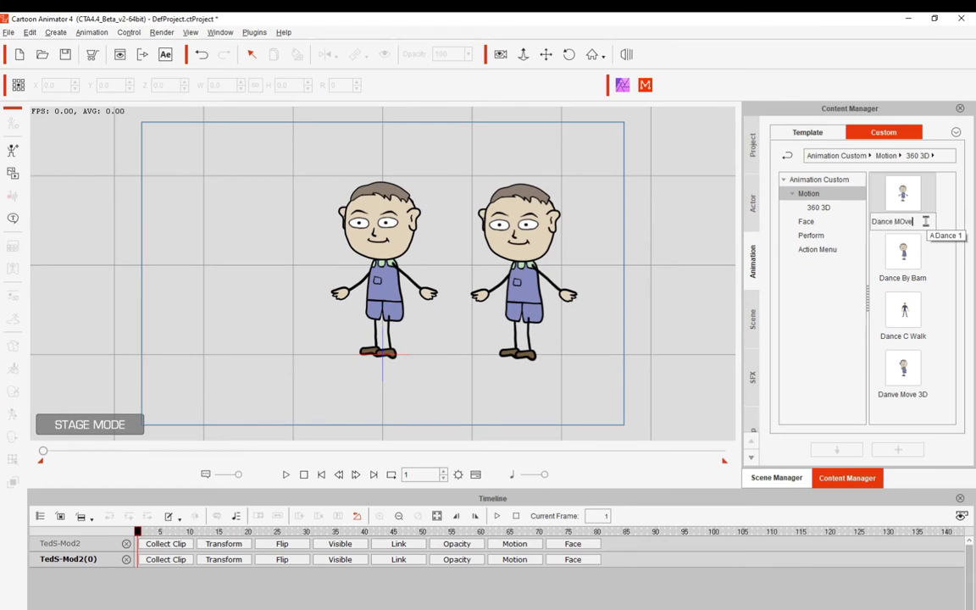
pyautogui.write('1')
pyautogui.press('Return')
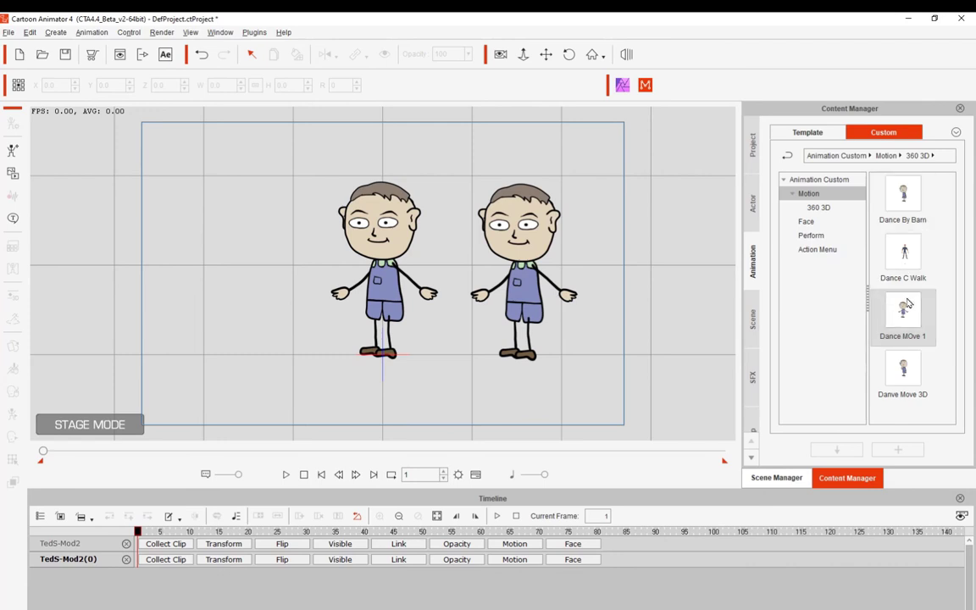
pyautogui.moveTo(905, 311); pyautogui.dragTo(528, 274)
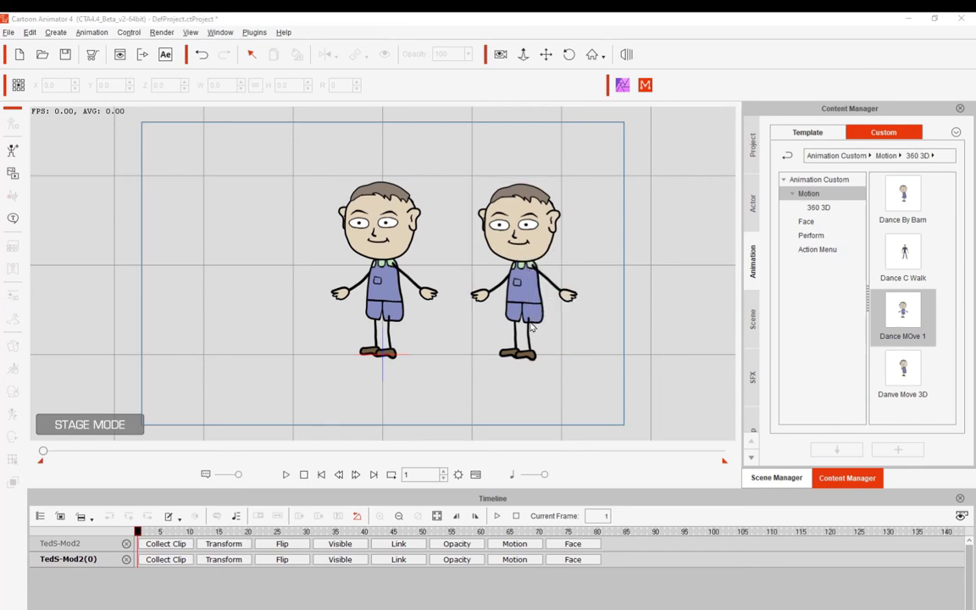
# Play and stop the scene several times to confirm both boys dance in sync
pyautogui.click(288, 474)
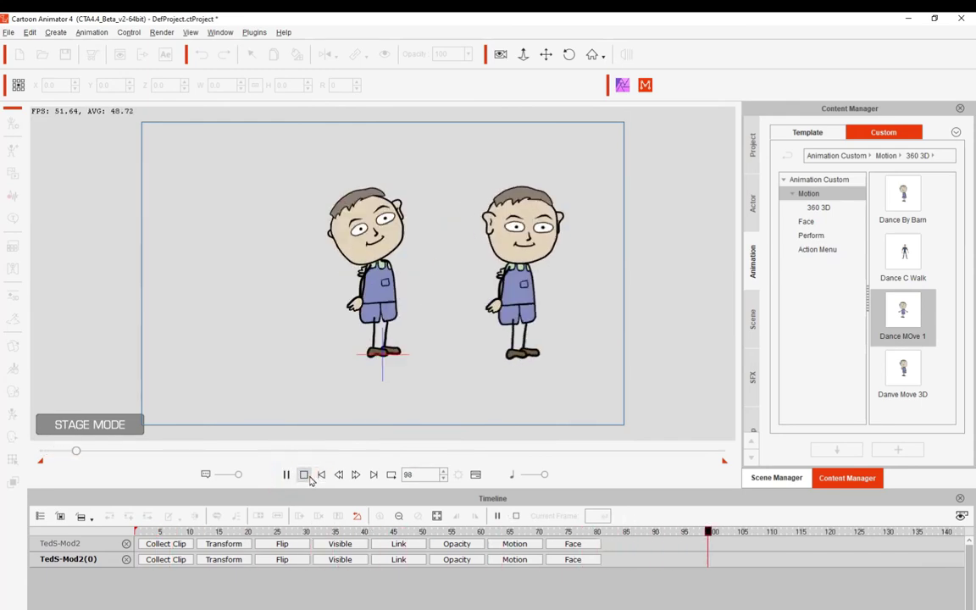
pyautogui.click(303, 476)
pyautogui.click(386, 242)
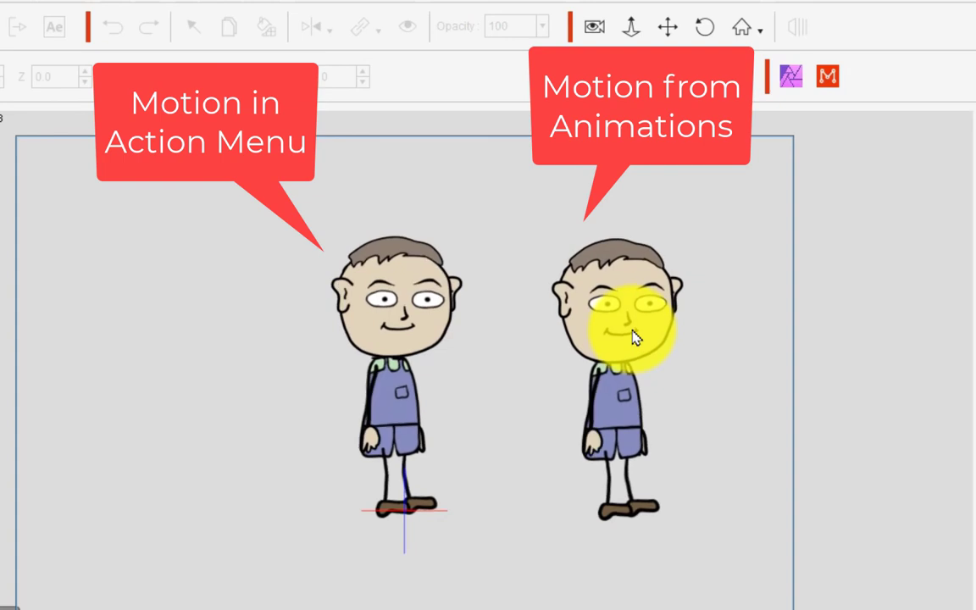
pyautogui.press('space')
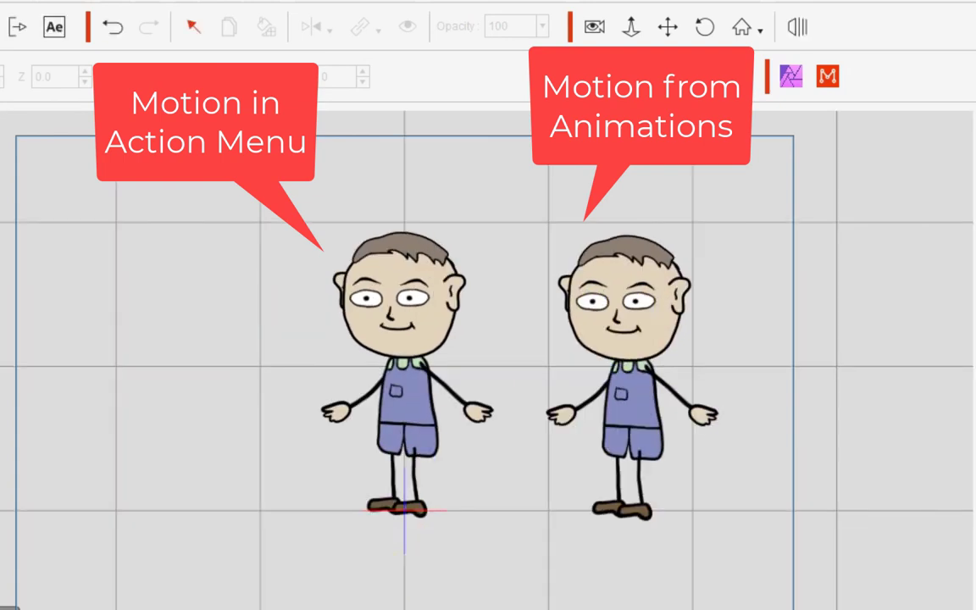
pyautogui.press('space')
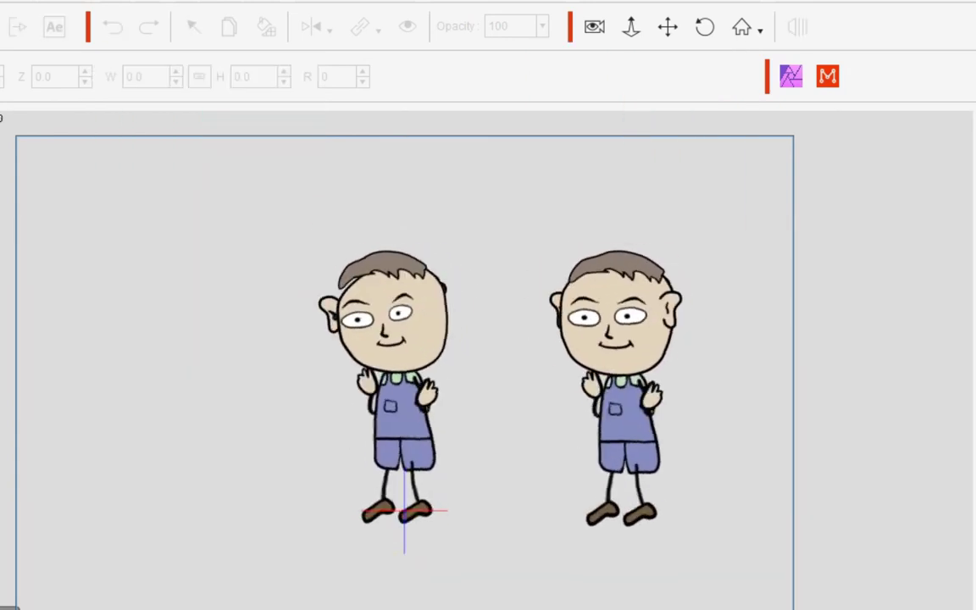
pyautogui.press('space')
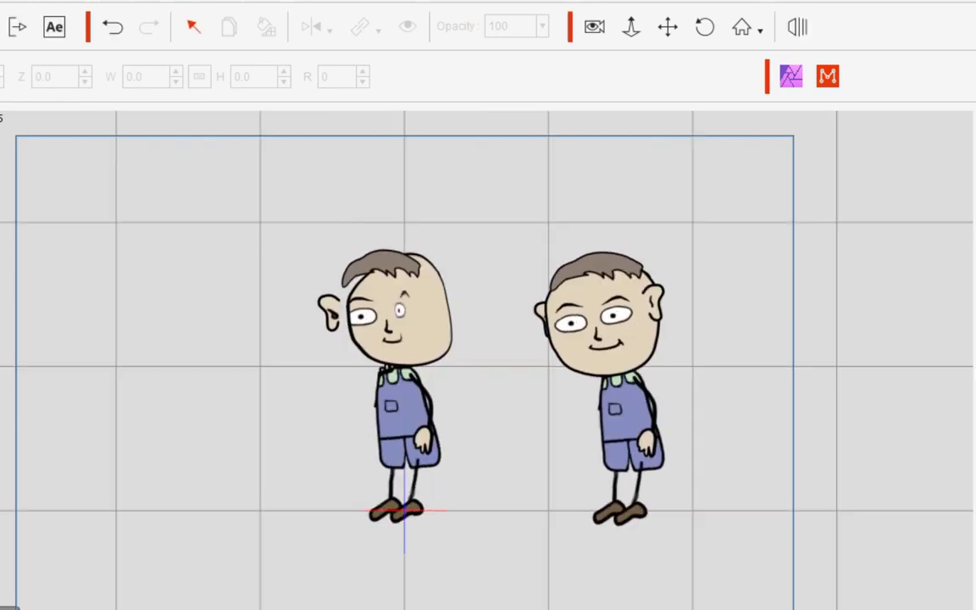